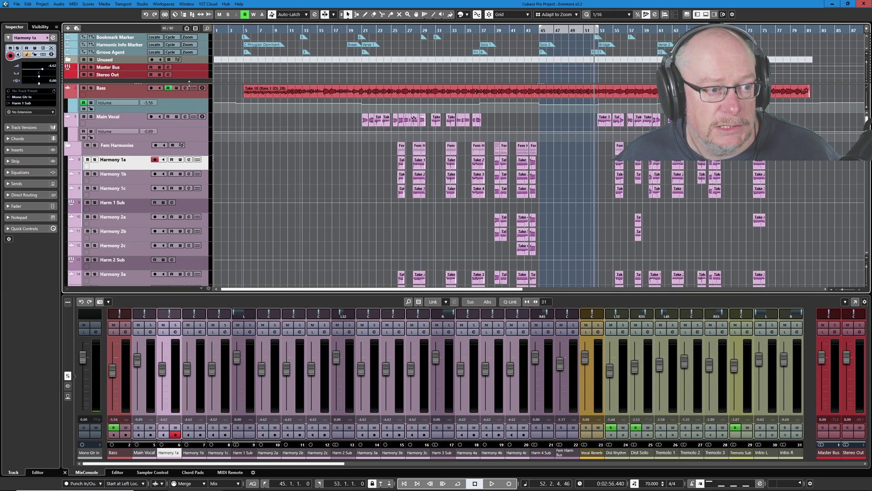
Enlarge the upper global-track zone, then check the Project menu without running a command.
drag(138, 83, 138, 144)
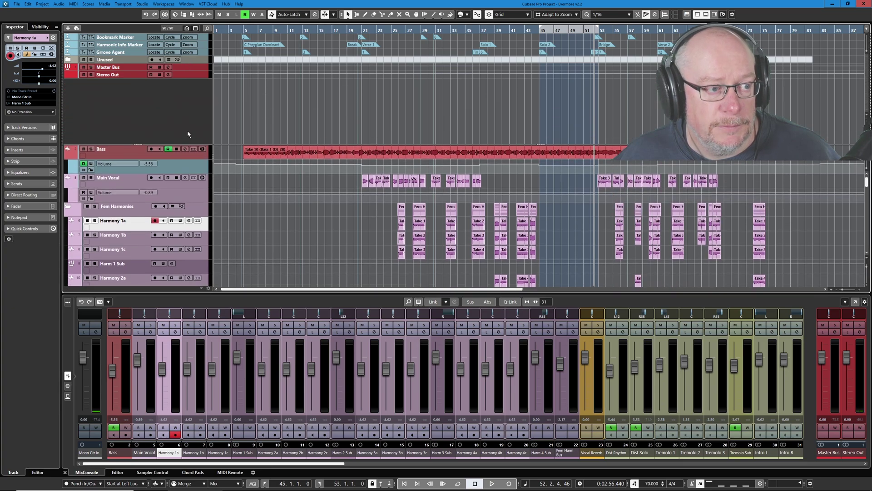
click(41, 4)
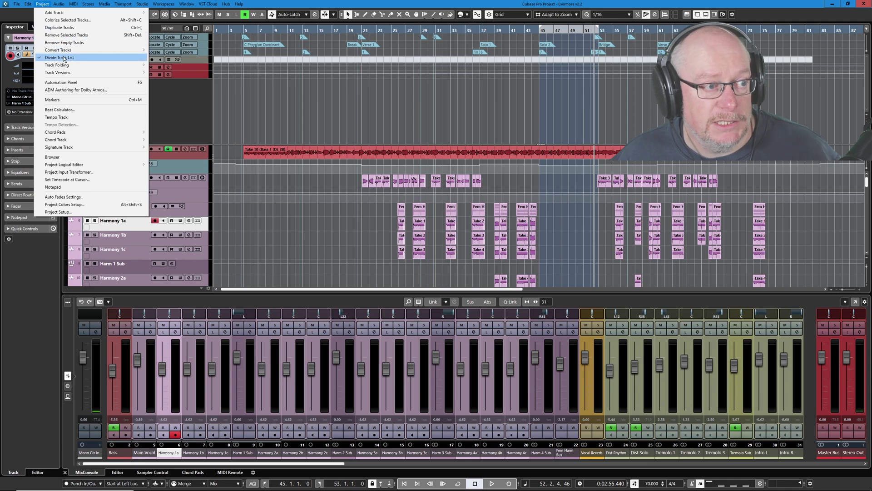
key(Escape)
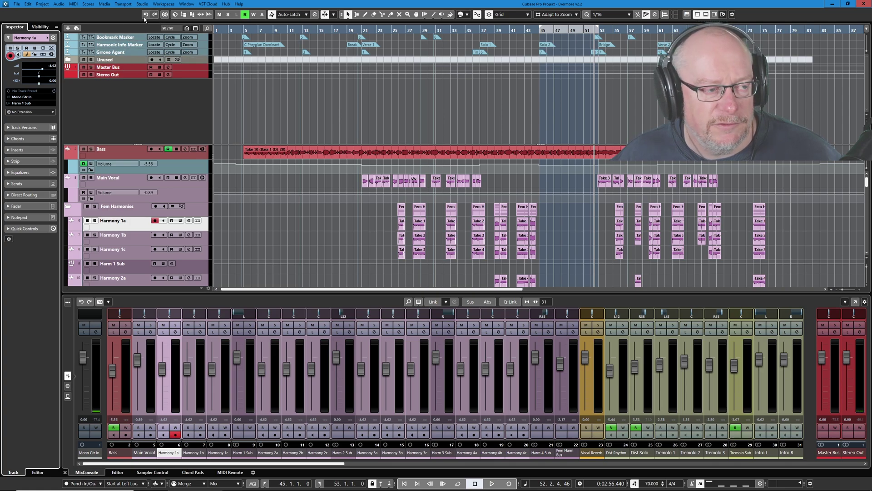
Expand and re-collapse the Unused folder, then drag the zone divider upward.
click(68, 60)
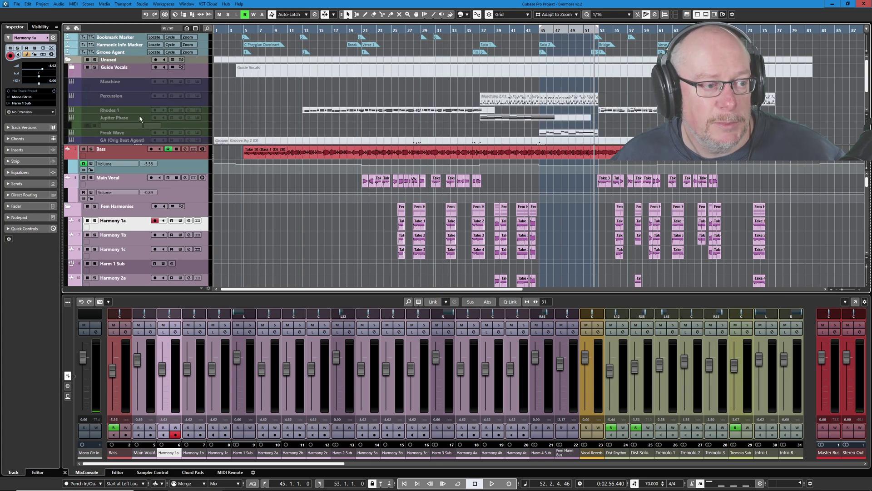
scroll(140, 119, down, 2)
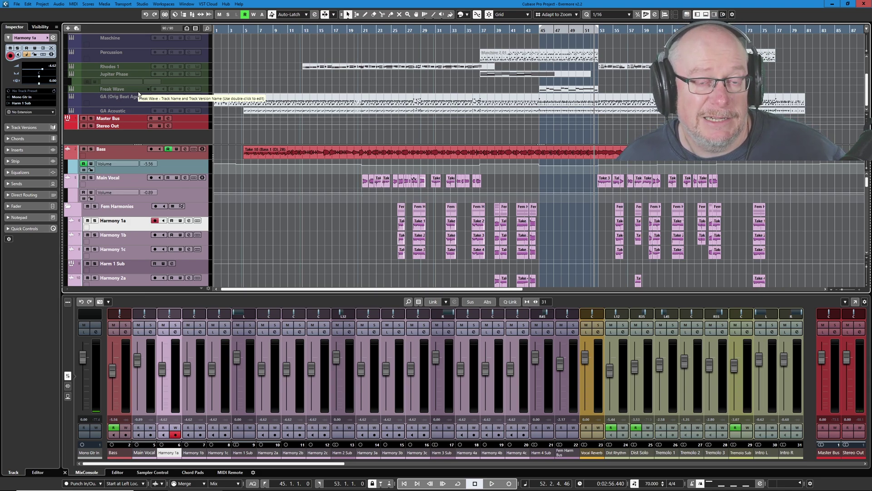
scroll(160, 99, up, 3)
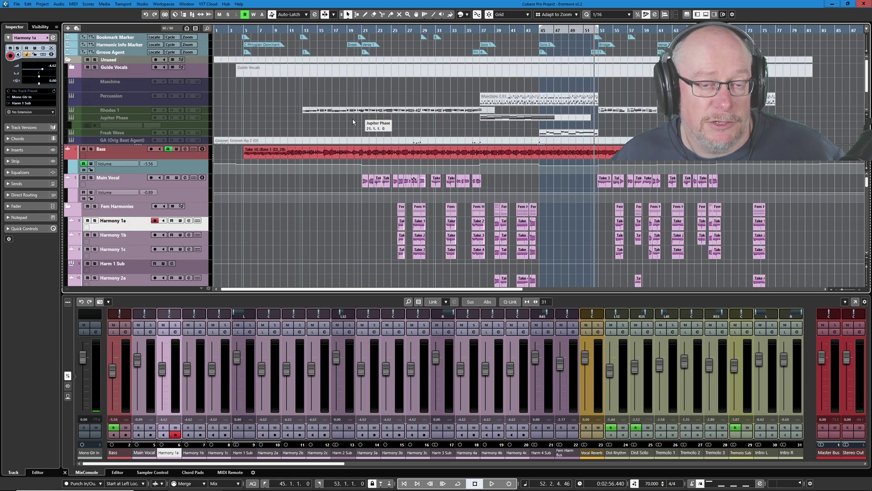
click(69, 60)
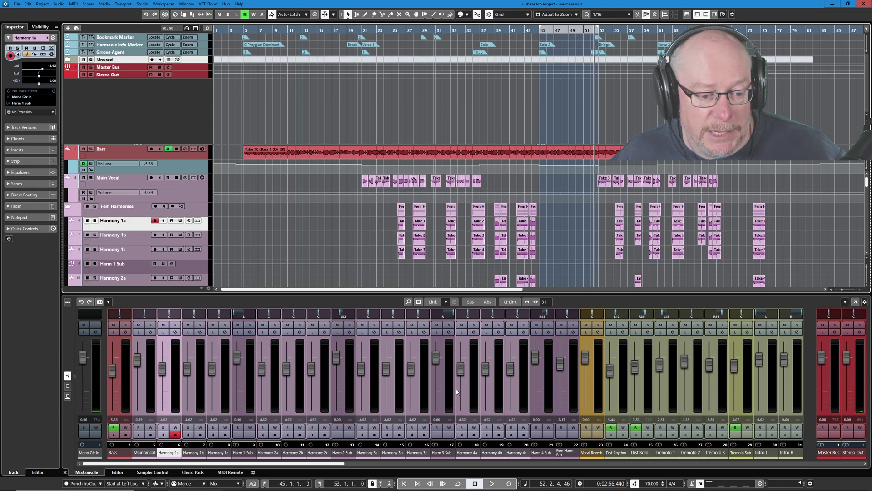
drag(249, 463, 230, 409)
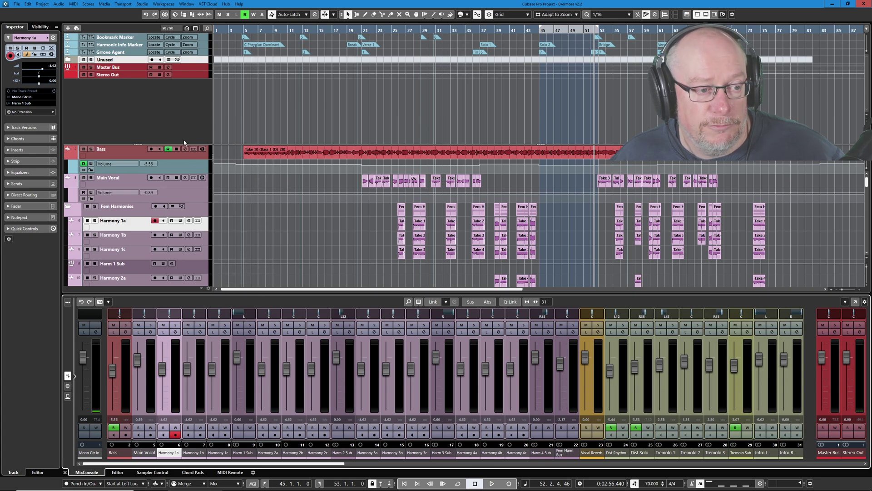
Shrink the global-track zone to fit, make Harmony 1b active, and show the track zoom presets.
drag(175, 143, 172, 80)
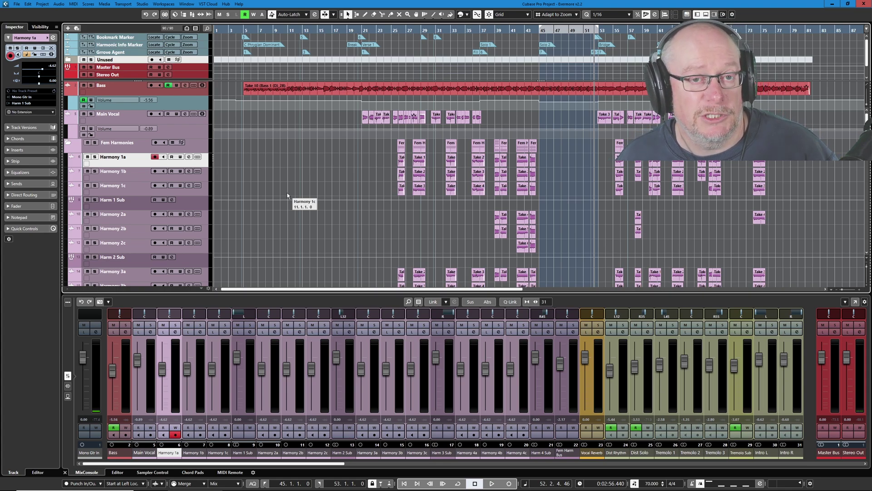
click(166, 170)
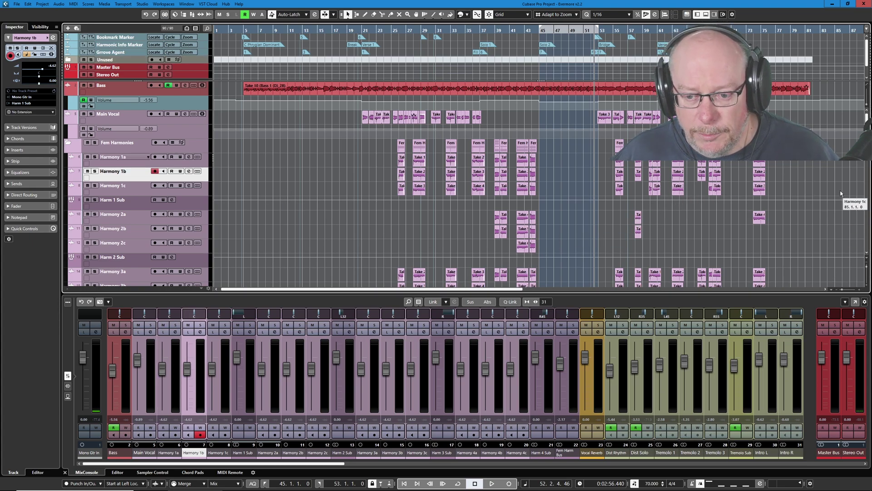
click(868, 258)
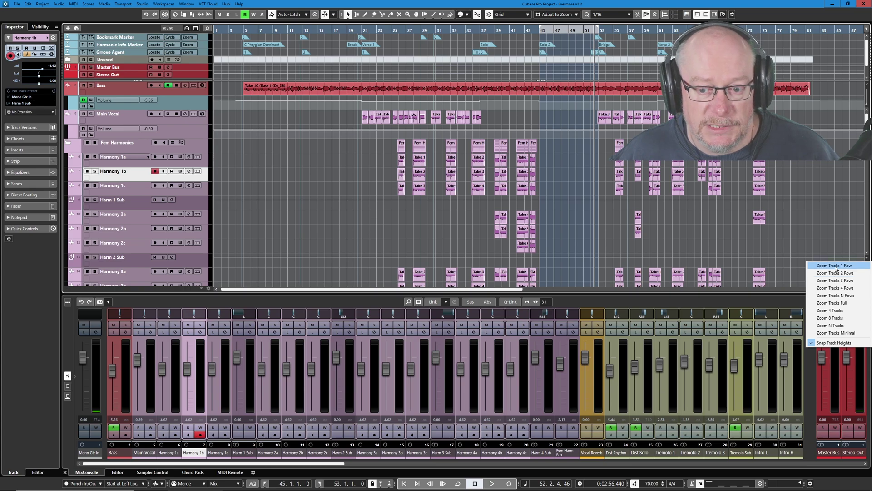
click(325, 206)
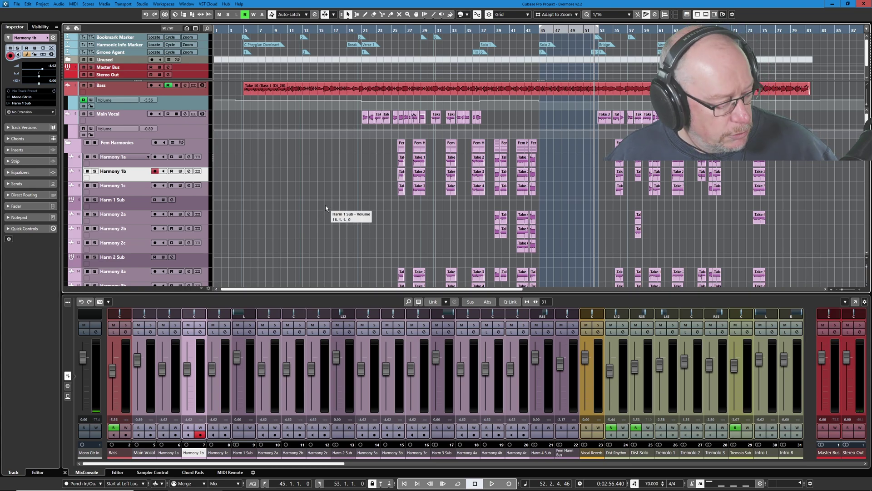
key(shift+g)
key(shift+h)
key(shift+h)
key(shift+h)
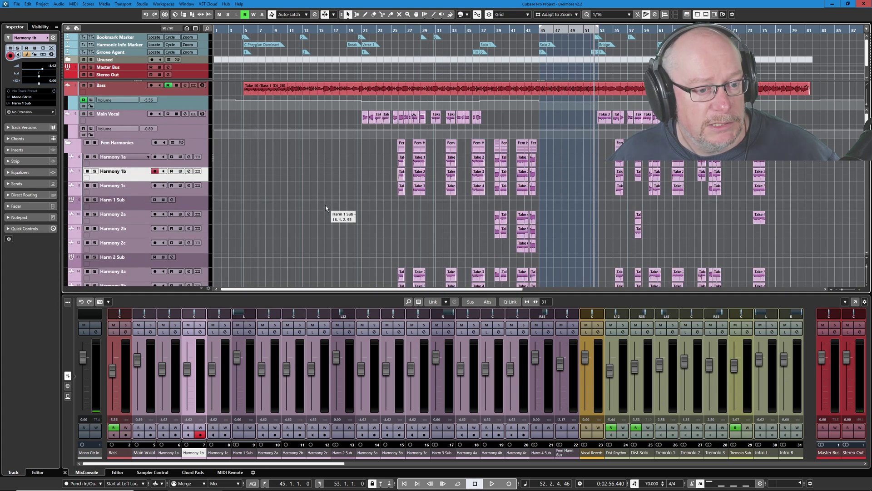
key(shift+g)
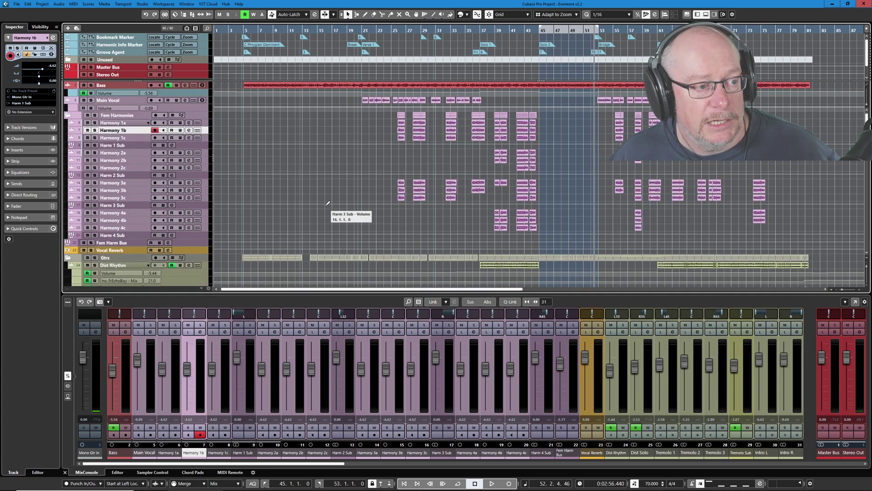
key(shift+h)
key(shift+g)
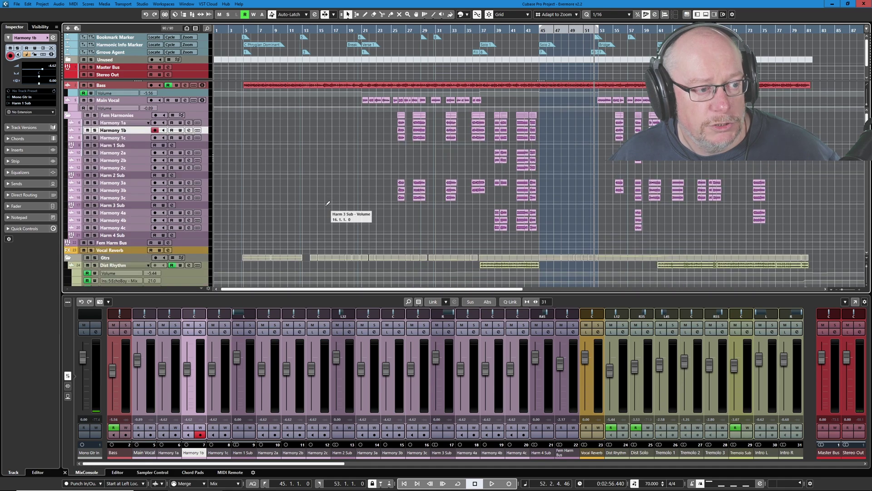
key(shift+h)
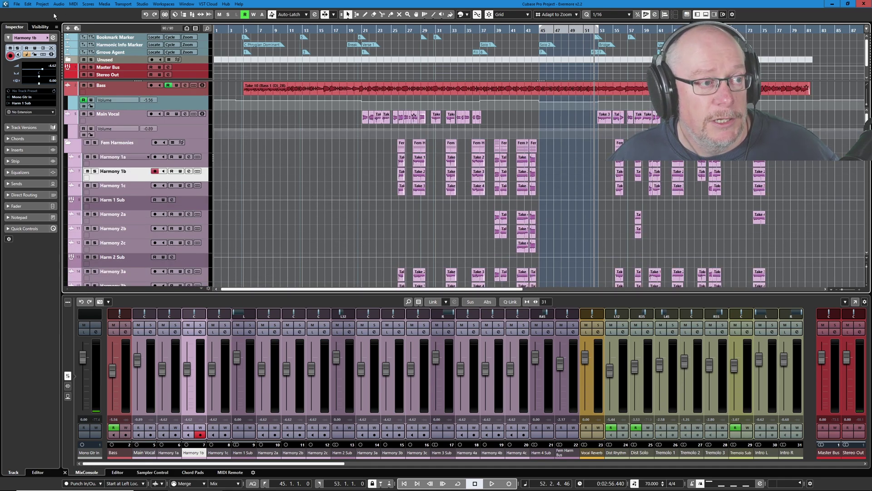
Review the Zoom commands in Edit > Key Commands, then close the dialog.
click(30, 4)
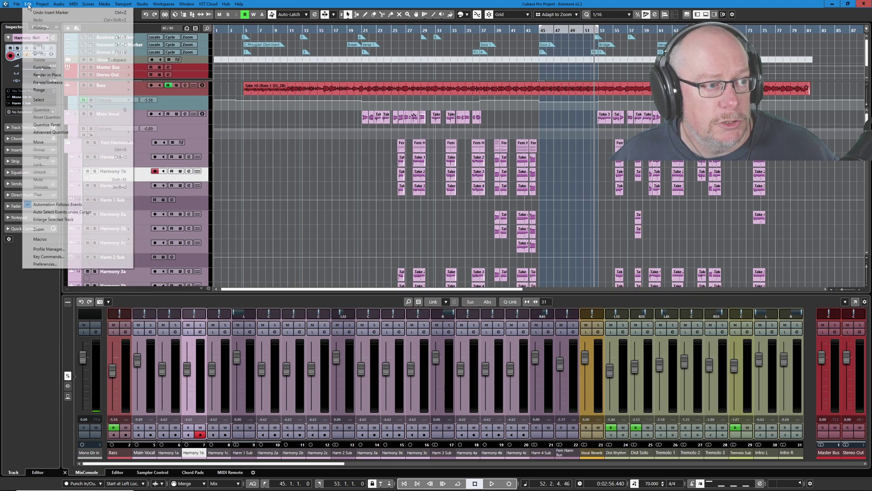
click(61, 255)
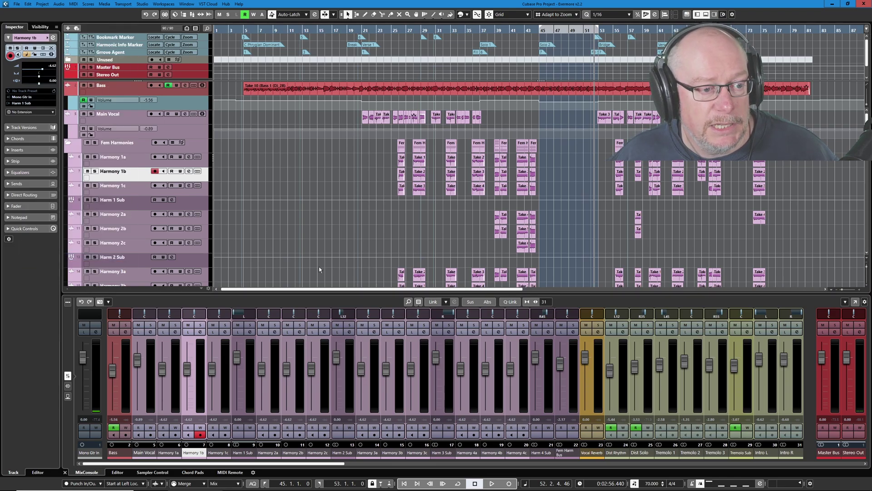
scroll(366, 216, down, 8)
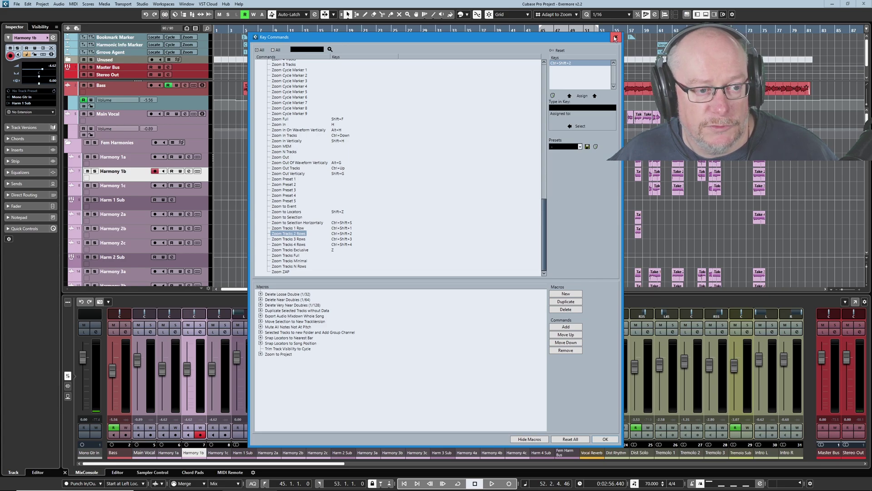
scroll(370, 213, up, 1)
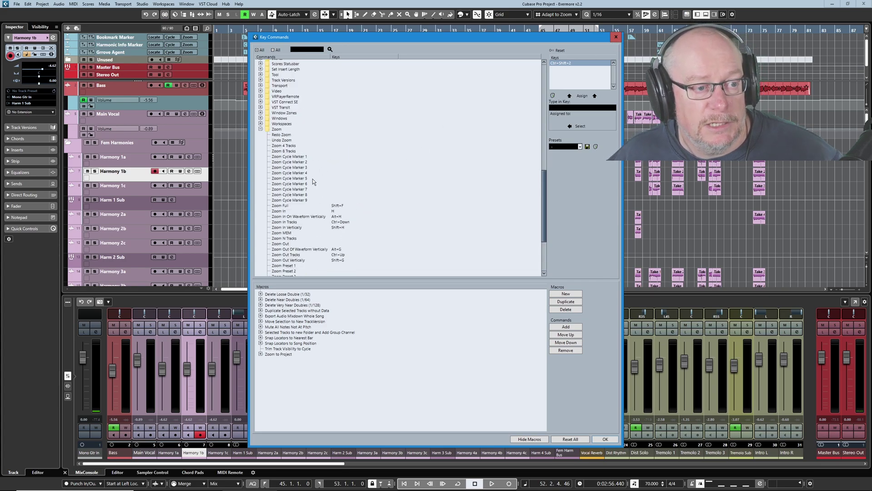
scroll(384, 172, up, 1)
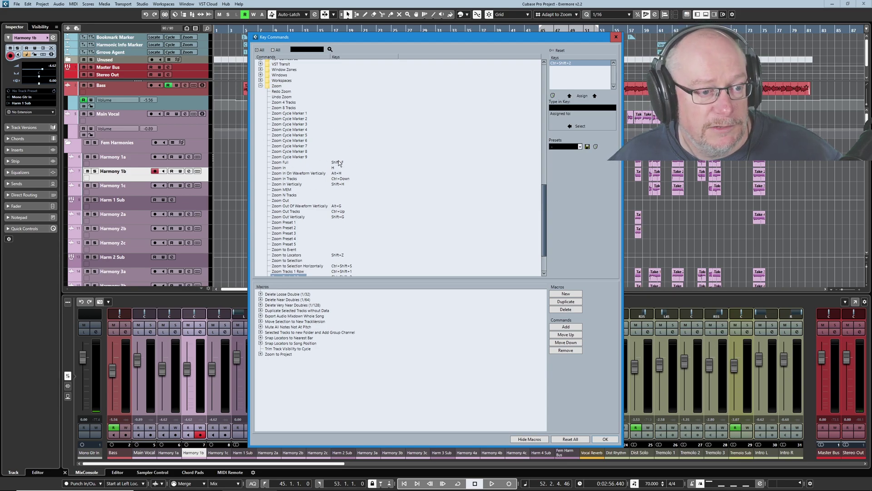
scroll(380, 193, down, 3)
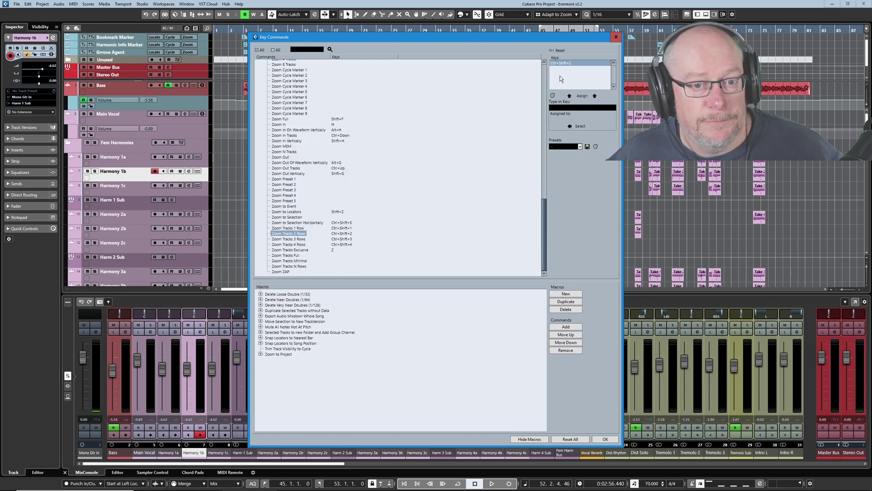
click(616, 37)
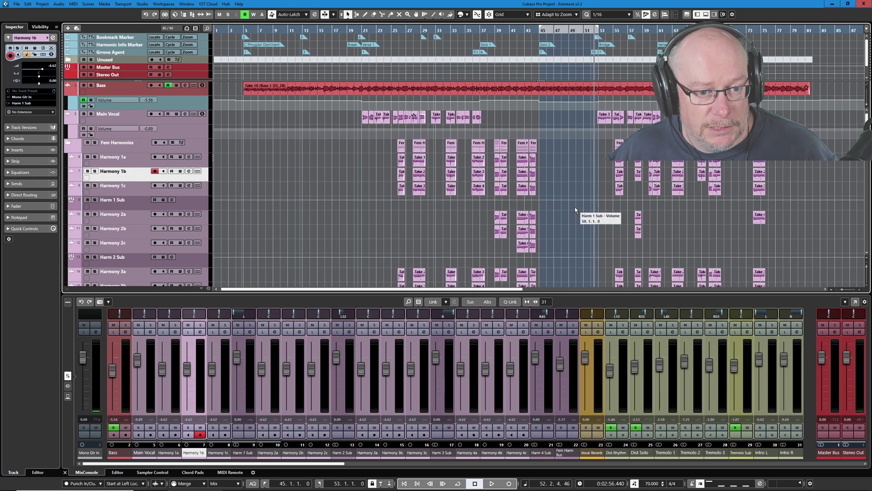
Set locators to bars 19–35 and the cursor to bar 30, then zoom to locators and back out.
scroll(574, 206, up, 5)
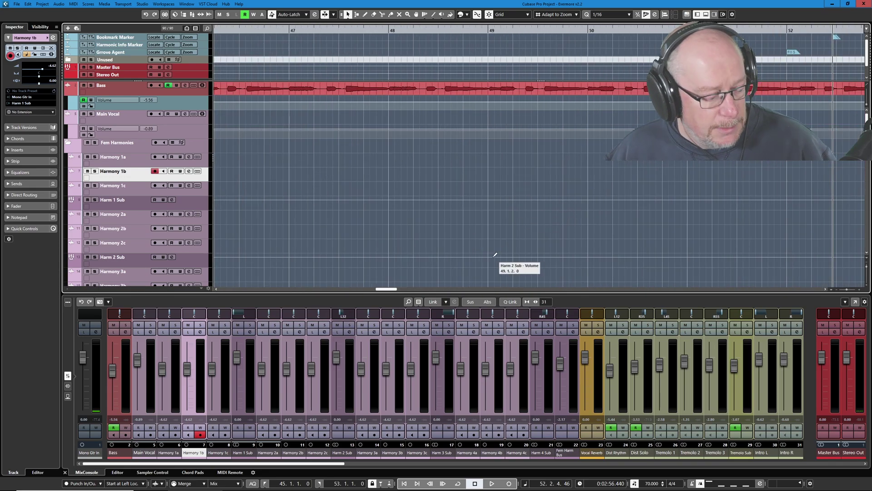
scroll(482, 276, down, 5)
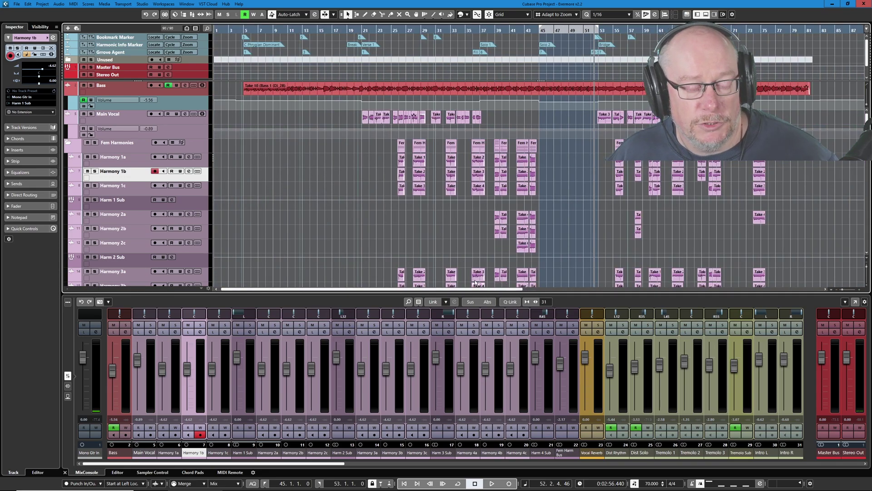
drag(351, 27, 465, 28)
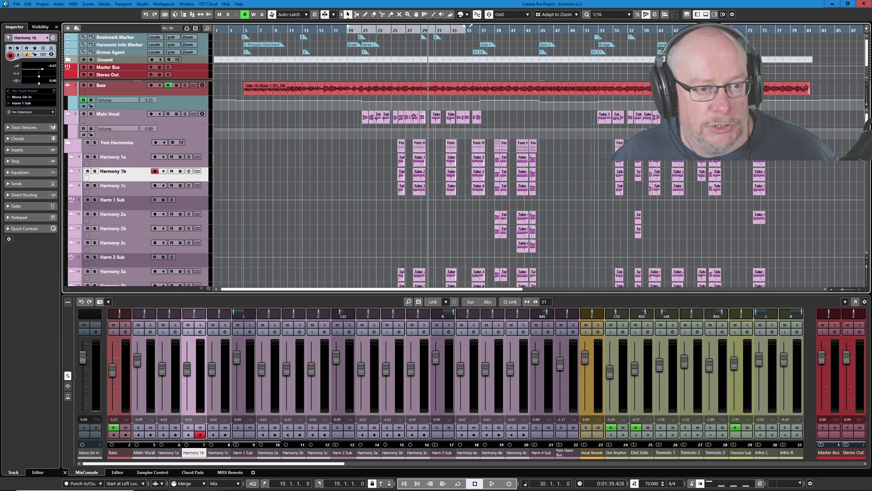
click(428, 31)
key(shift+z)
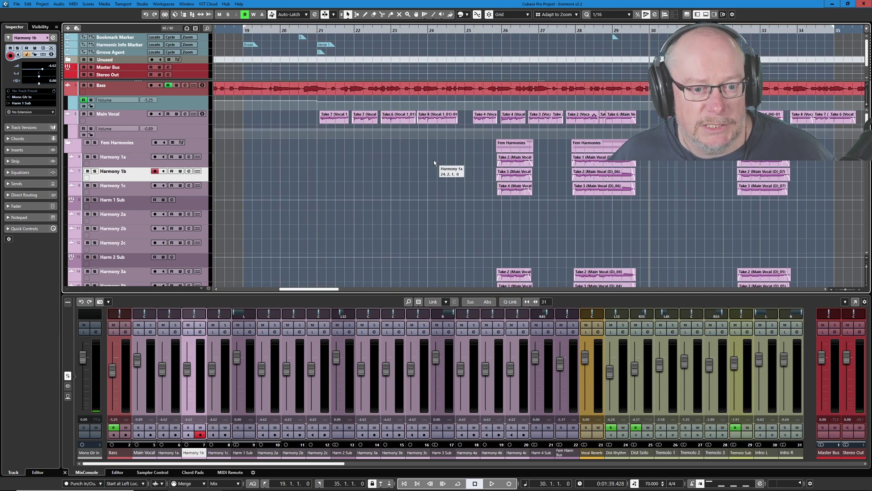
key(shift+f)
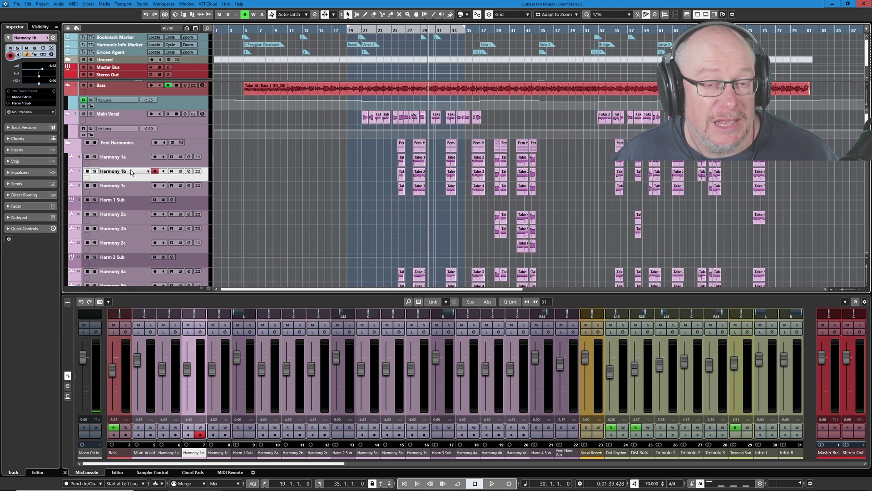
Select Harmony 1c, toggle Zoom Tracks Exclusive on and off, then extend the selection to Harmony 1a.
click(138, 187)
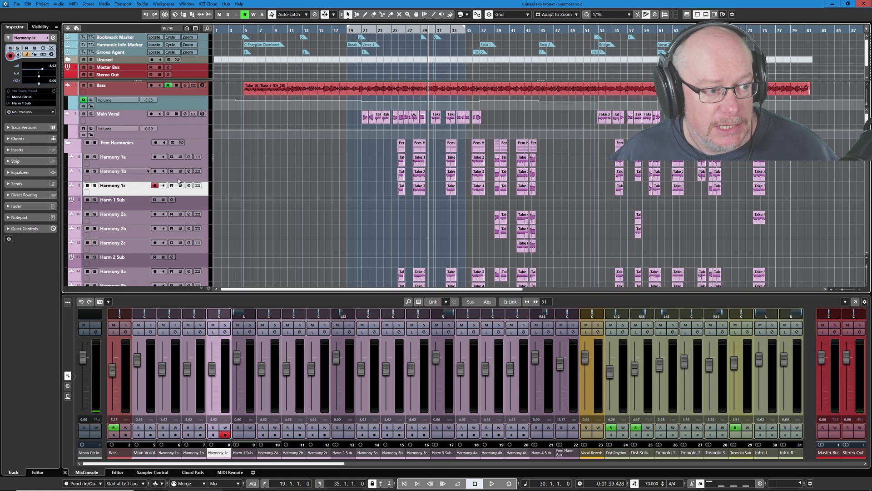
key(ctrl+Down)
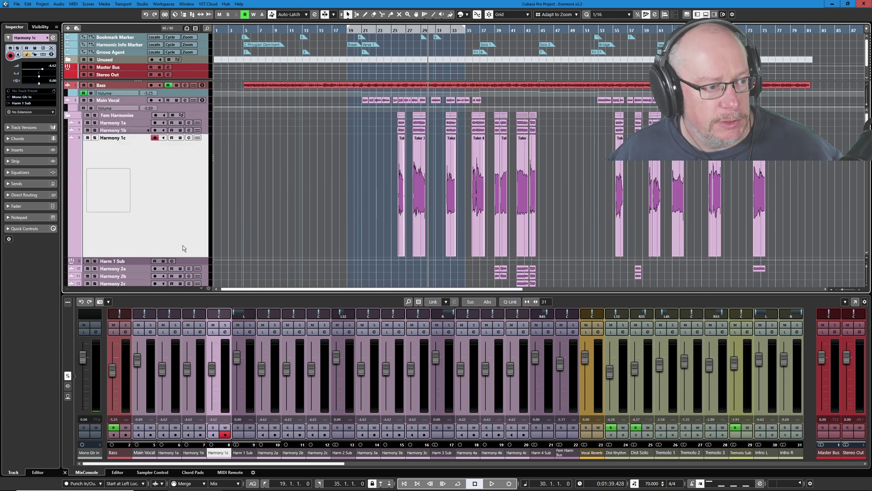
key(ctrl+Up)
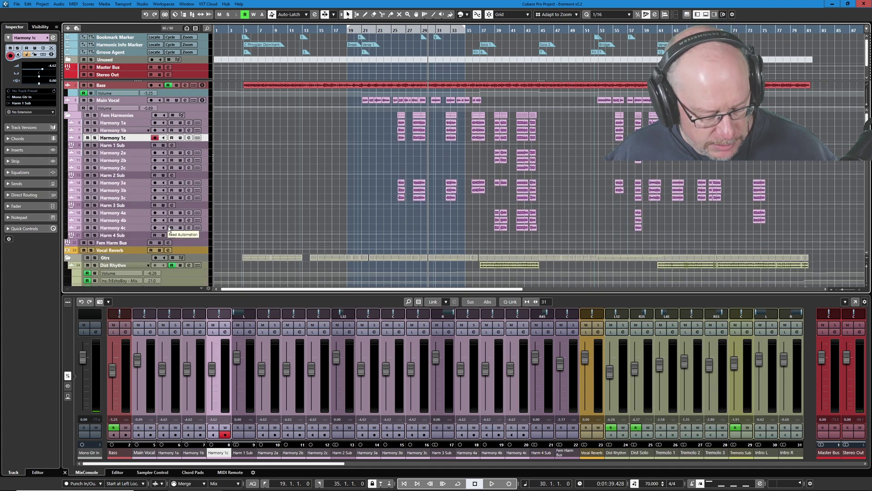
shift+click(134, 122)
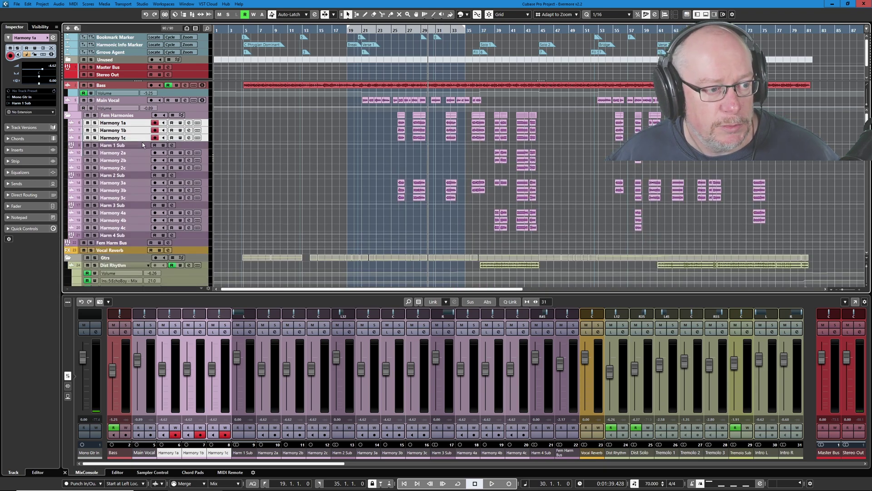
drag(144, 141, 130, 179)
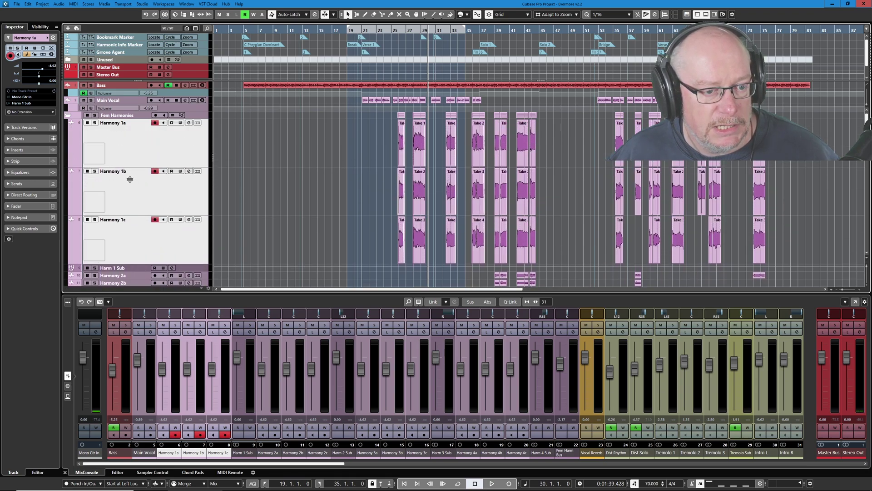
ctrl+scroll(431, 191, up, 2)
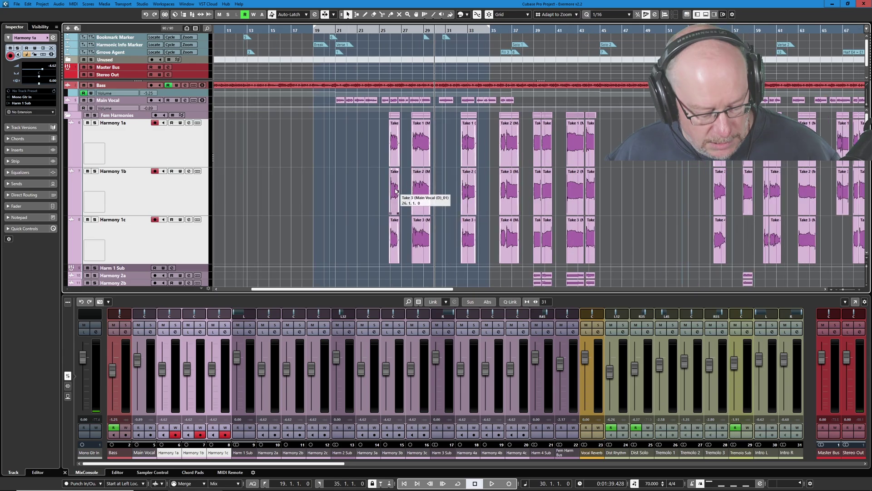
ctrl+scroll(393, 191, up, 1)
ctrl+scroll(394, 191, up, 6)
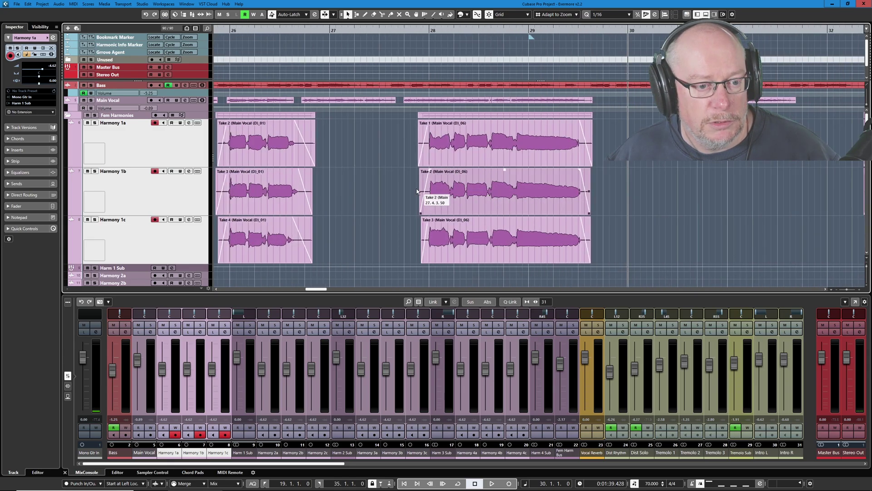
ctrl+scroll(417, 184, down, 4)
ctrl+scroll(396, 191, up, 1)
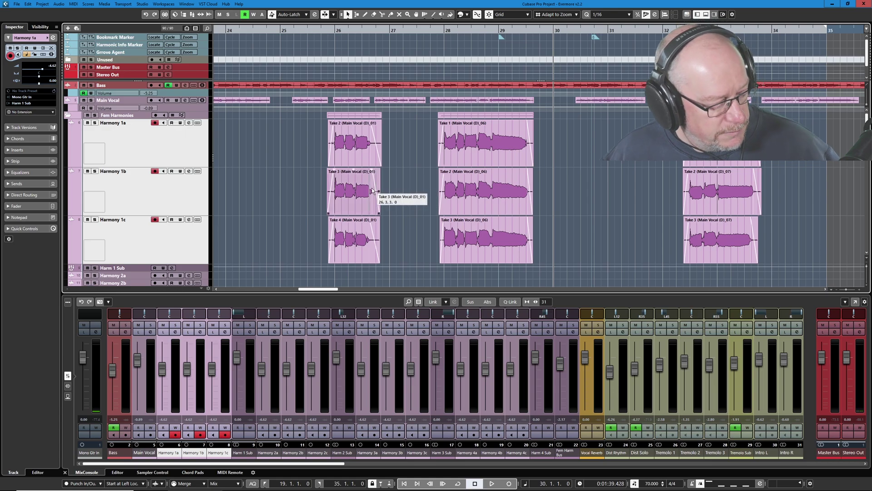
ctrl+shift+scroll(372, 191, down, 2)
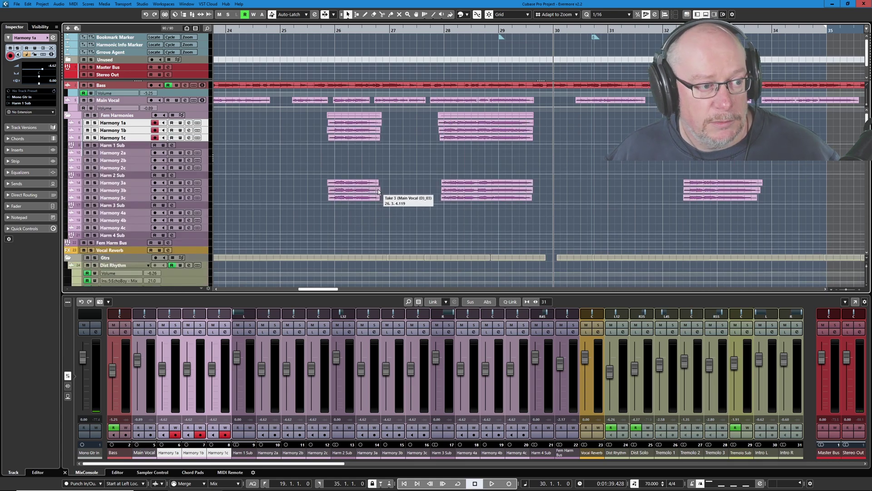
ctrl+scroll(373, 202, down, 8)
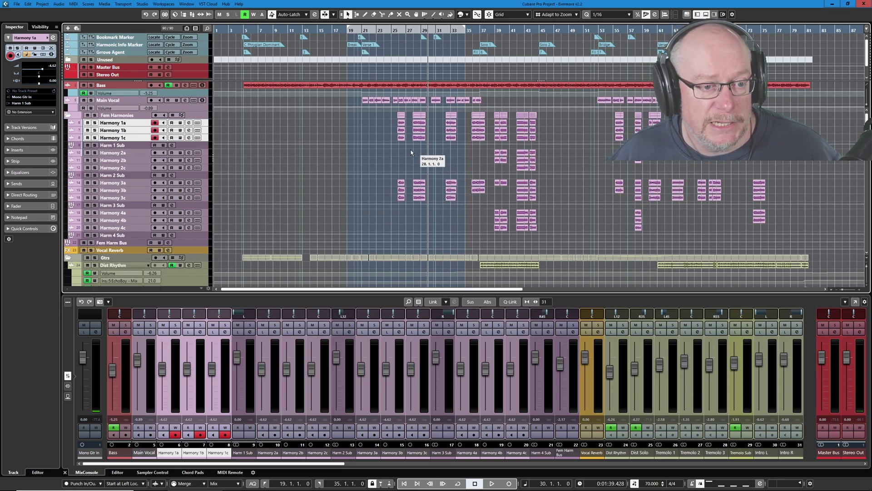
scroll(411, 152, up, 8)
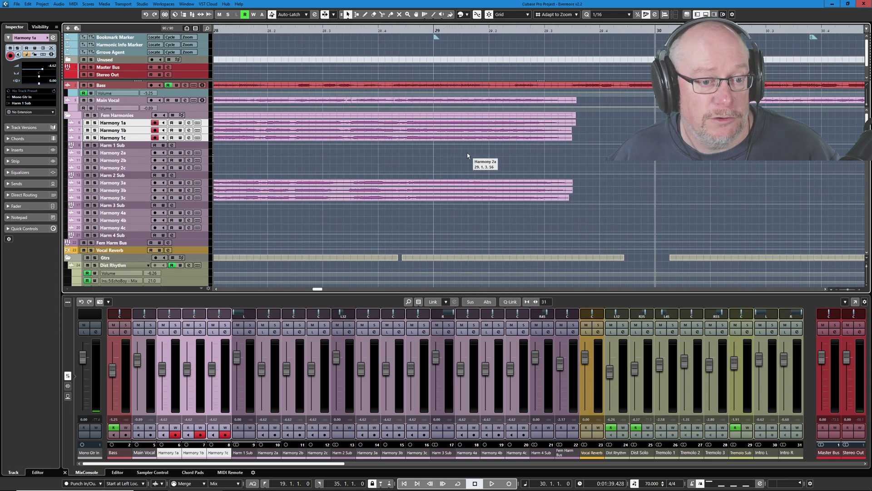
scroll(468, 152, down, 5)
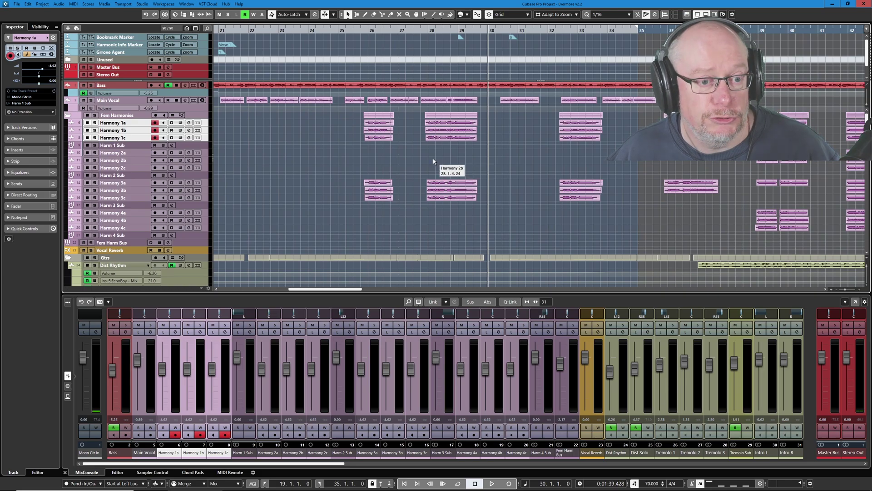
scroll(433, 161, up, 5)
scroll(468, 157, down, 8)
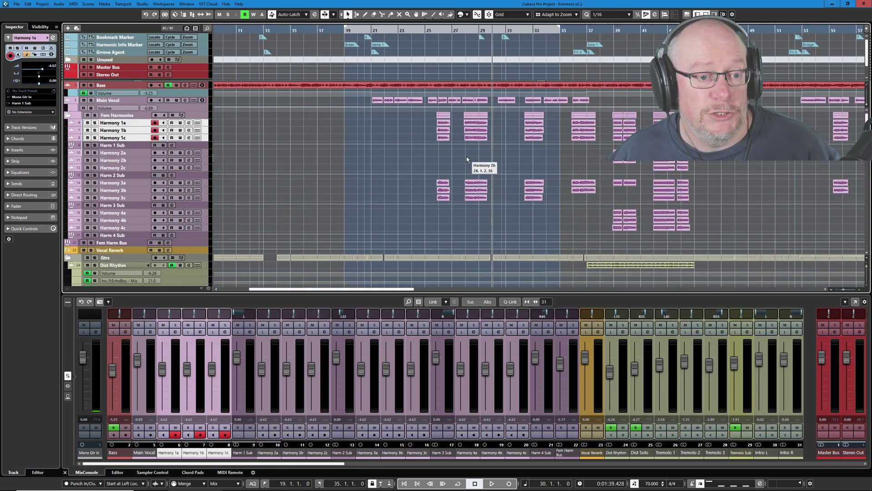
scroll(467, 156, up, 3)
scroll(465, 154, down, 6)
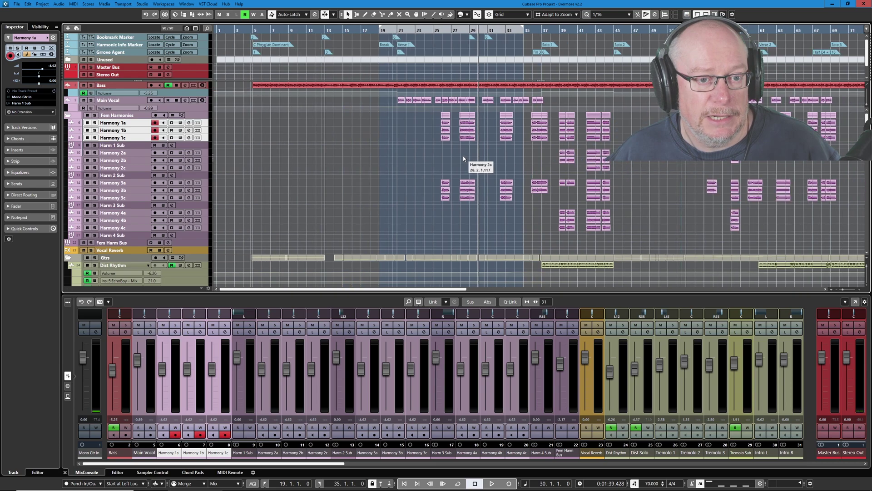
scroll(463, 157, down, 2)
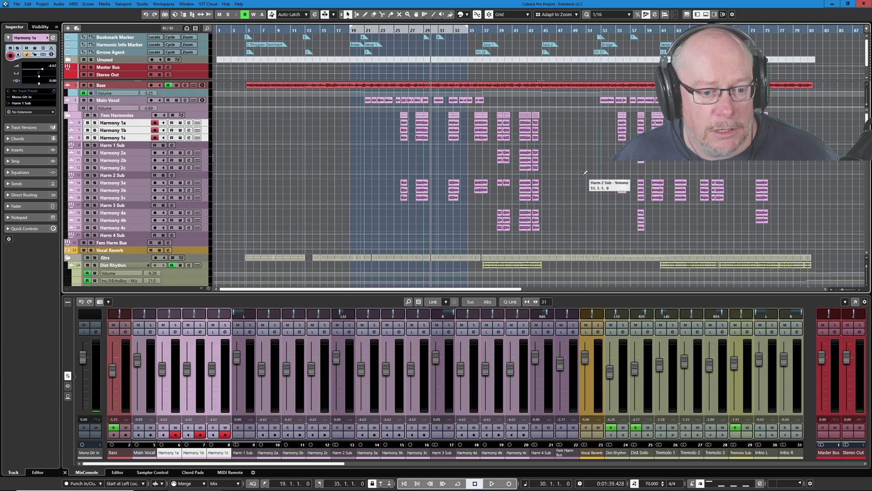
Zoom into the arrangement and set the locators to bars 45–53 with the P key command.
scroll(585, 173, down, 6)
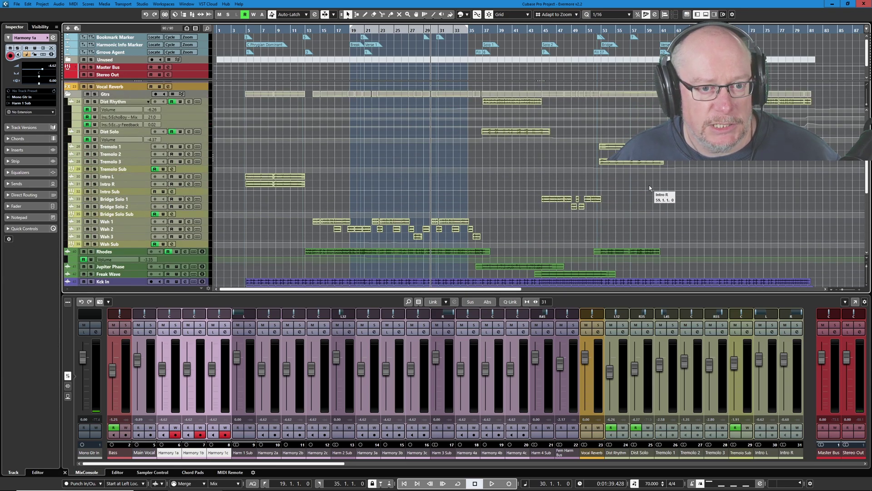
scroll(623, 161, up, 3)
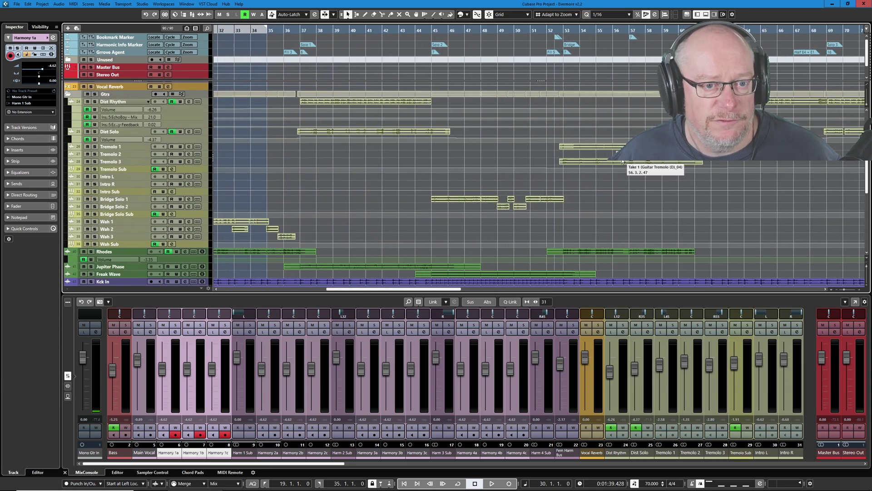
scroll(622, 162, up, 2)
key(p)
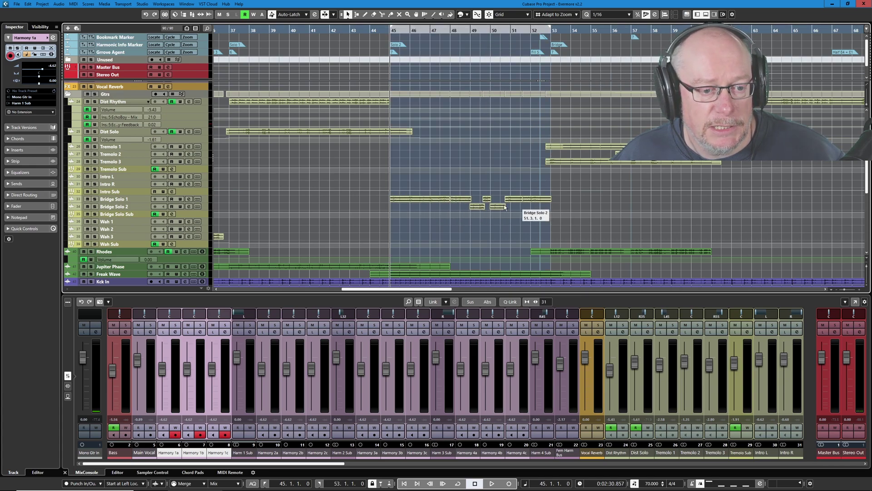
scroll(454, 206, up, 5)
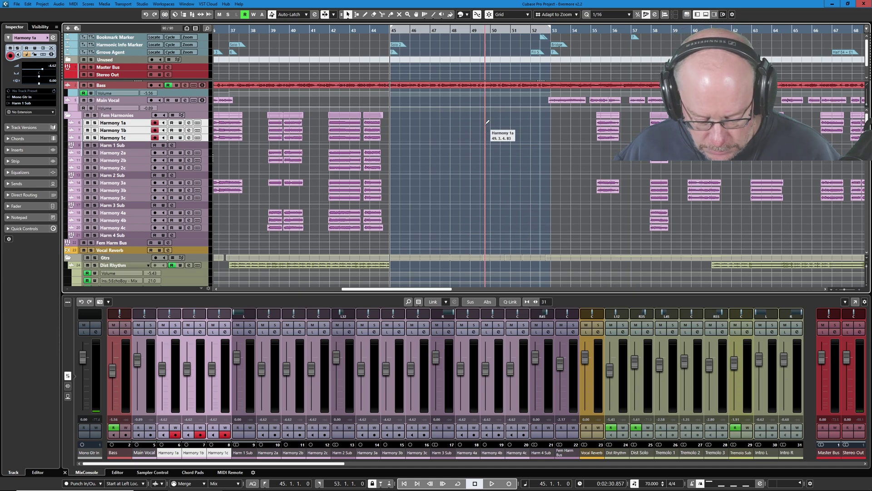
key(alt+1)
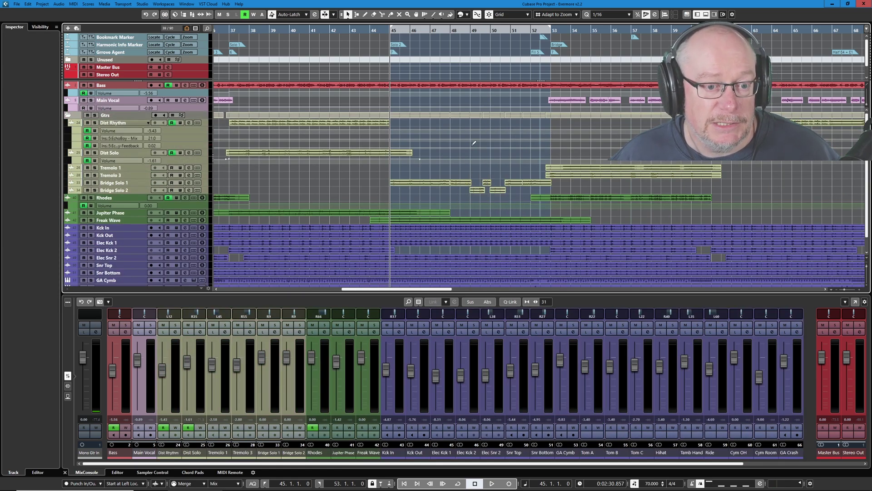
scroll(468, 200, down, 1)
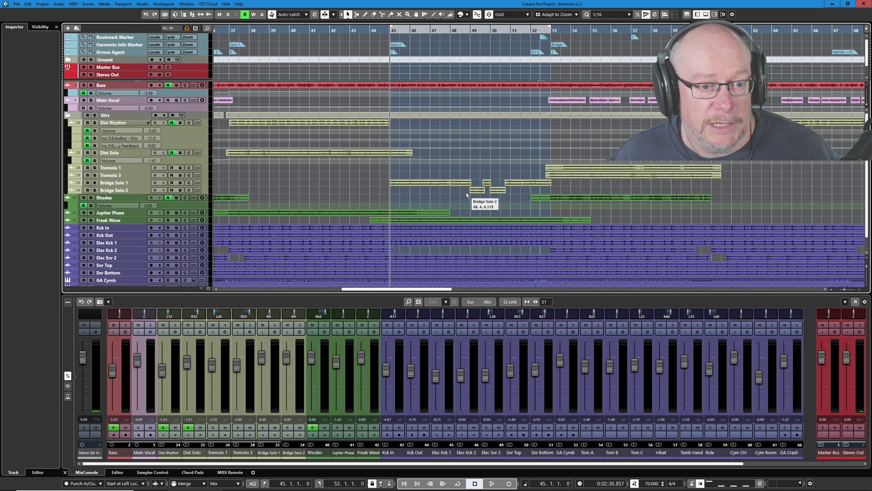
scroll(467, 196, up, 1)
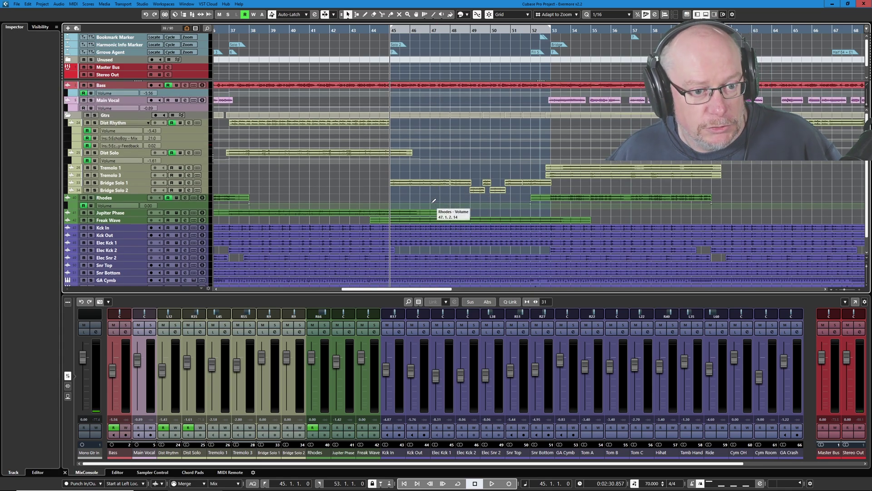
key(ctrl+shift+a)
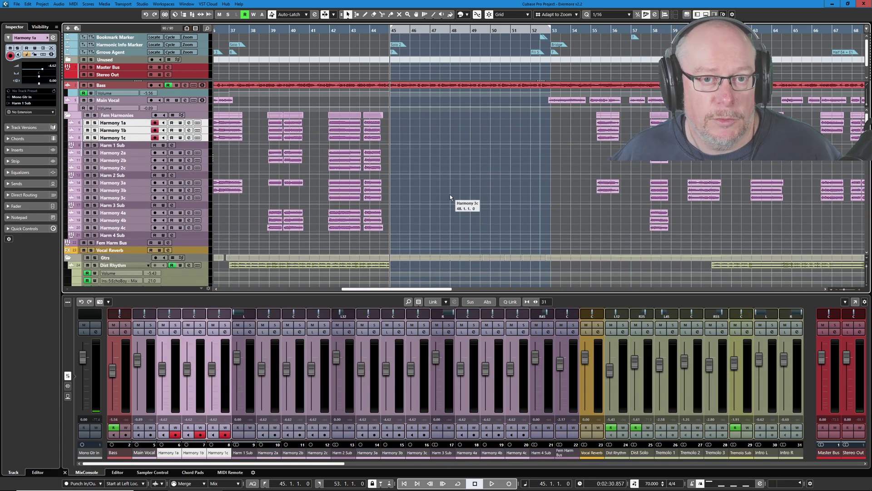
click(28, 4)
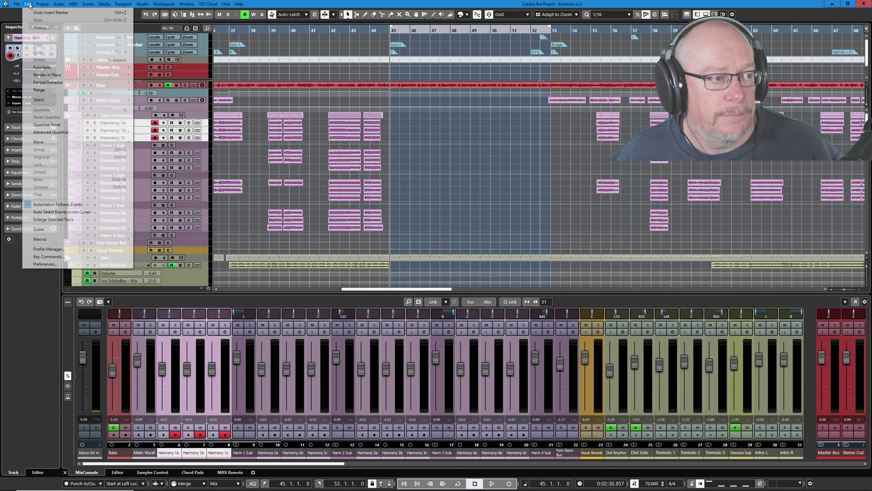
click(49, 257)
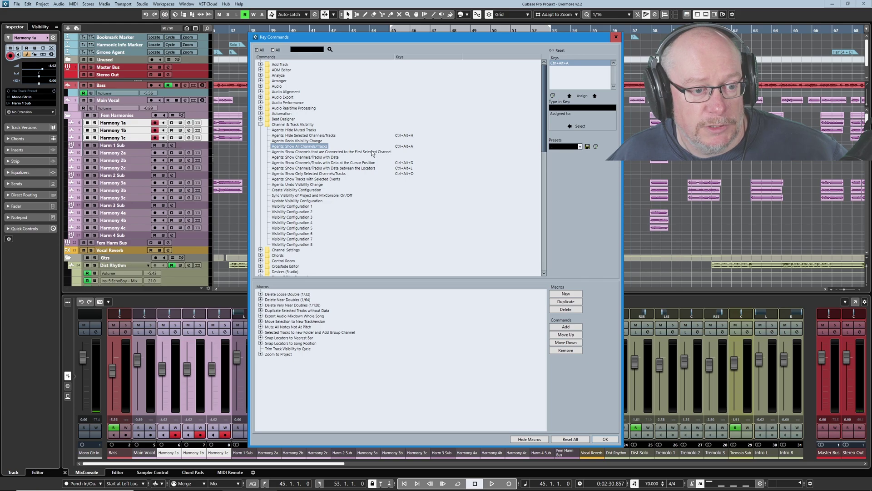
click(616, 37)
Close the MixConsole zone and select the drum tracks Kck In through Perc Sub.
scroll(181, 152, down, 2)
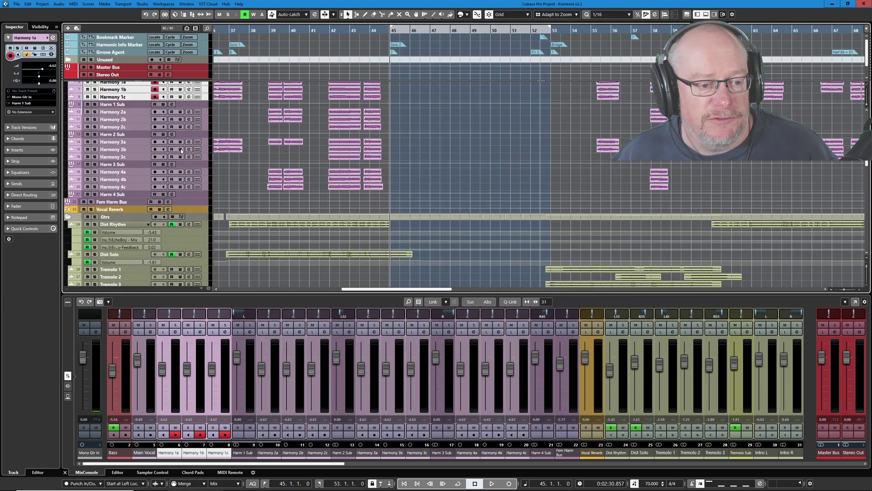
scroll(181, 151, down, 10)
scroll(178, 154, down, 2)
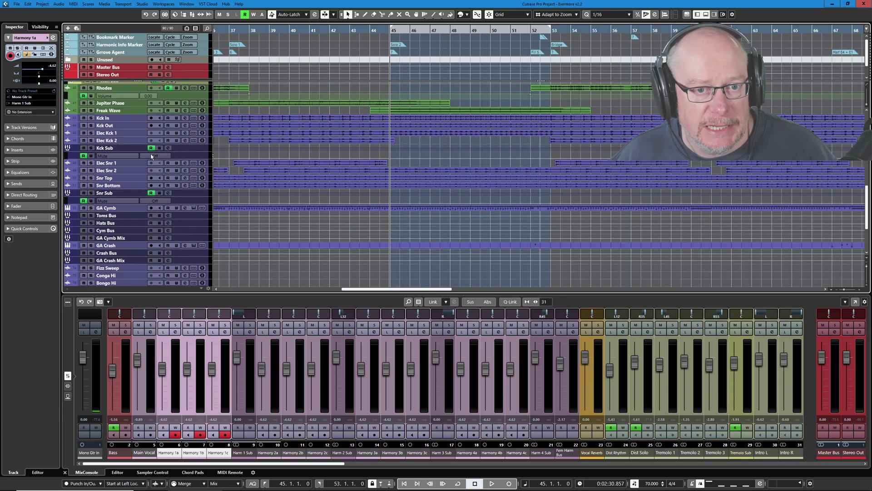
click(706, 15)
click(132, 211)
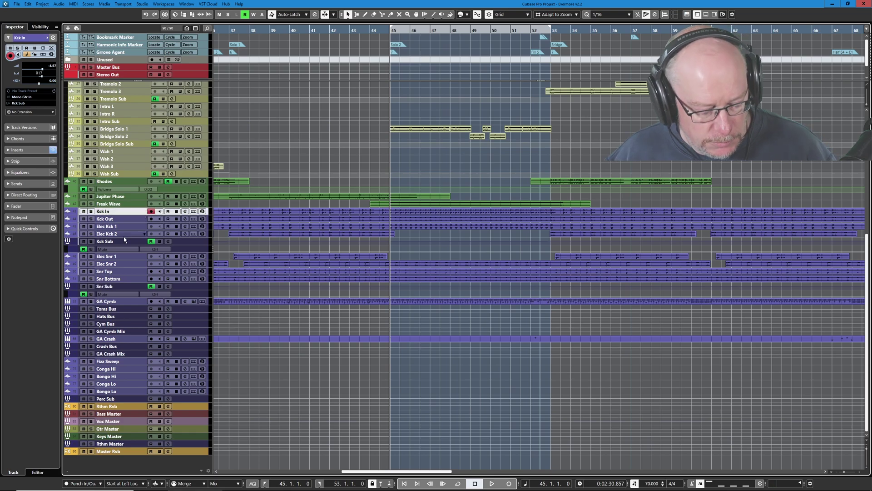
shift+click(106, 399)
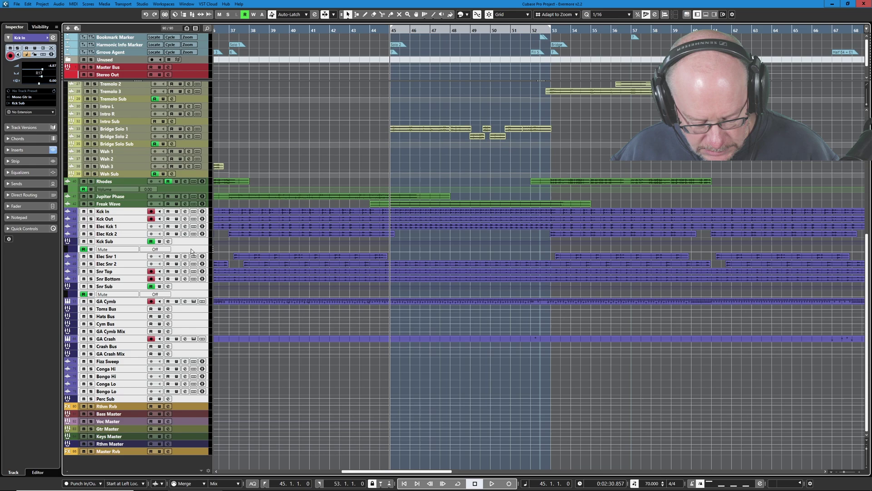
Hide the selected drum tracks, undo it, then show only the Kck In–Perc Sub tracks.
key(ctrl+h)
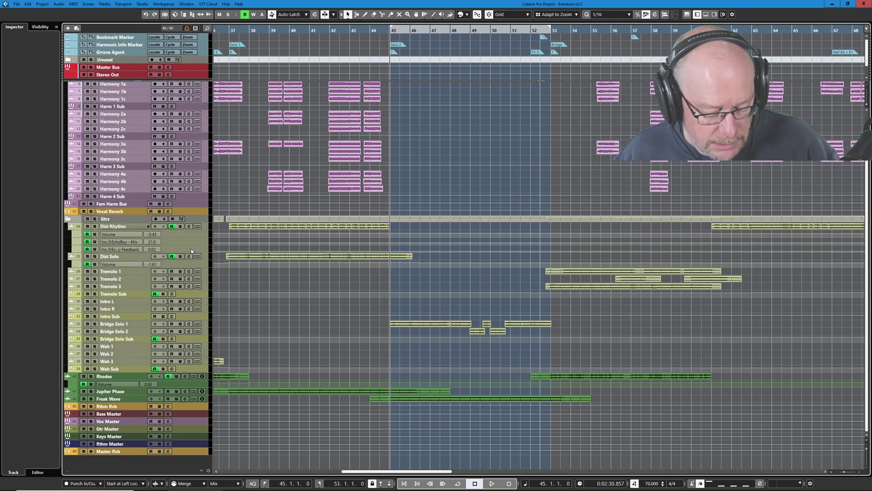
key(ctrl+z)
scroll(188, 250, down, 5)
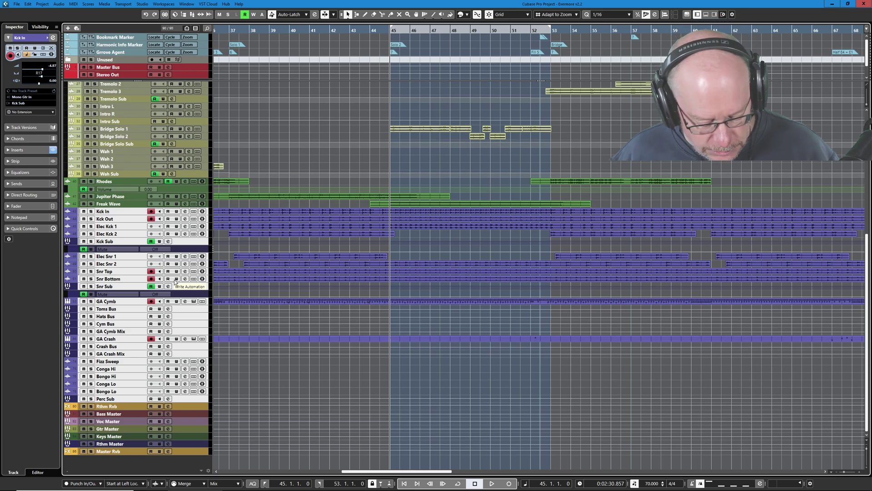
key(ctrl+shift+z)
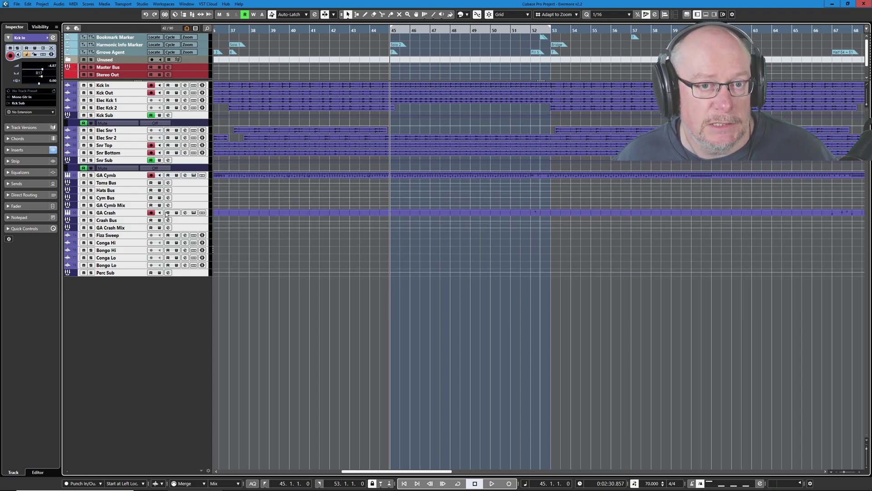
Open Edit > Key Commands to reach the Show All Channels/Tracks command.
click(28, 4)
click(59, 256)
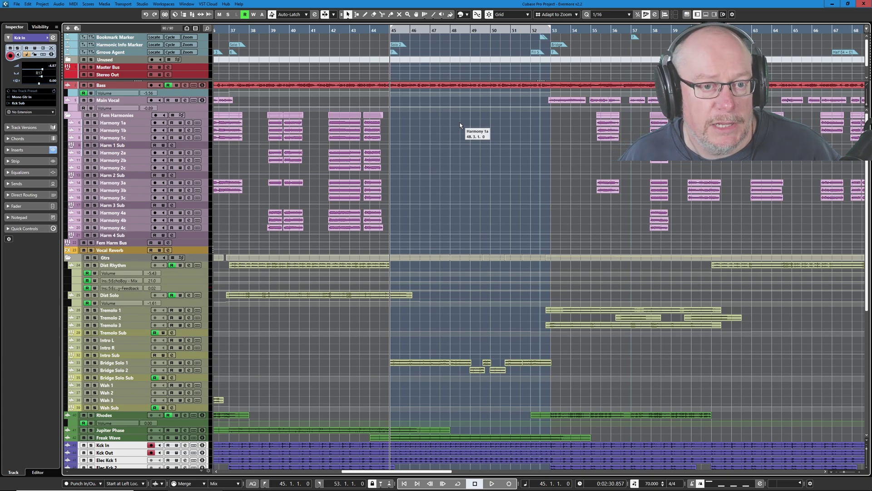
Filter the track list to tracks with events between the locators, bars 45 to 53.
key(alt+h)
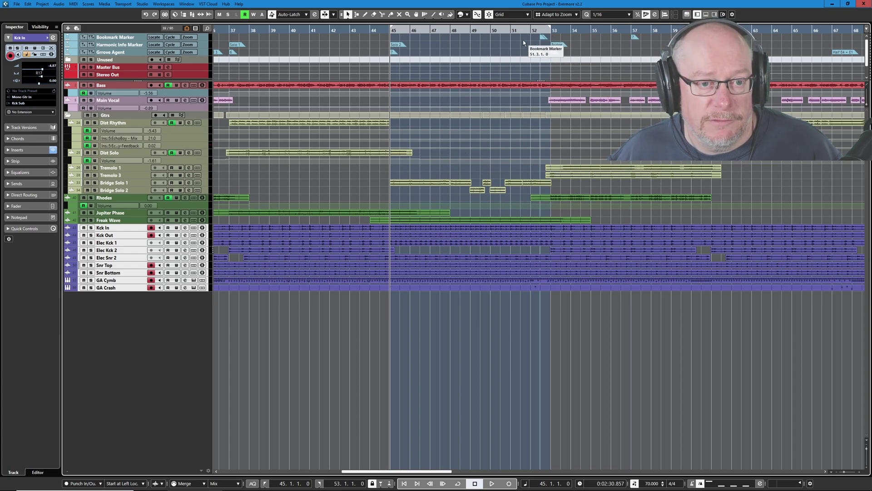
Place the cursor at bar 51 and show only tracks with events there: Bass, Bridge Solo 1, Freak Wave, drums.
click(511, 30)
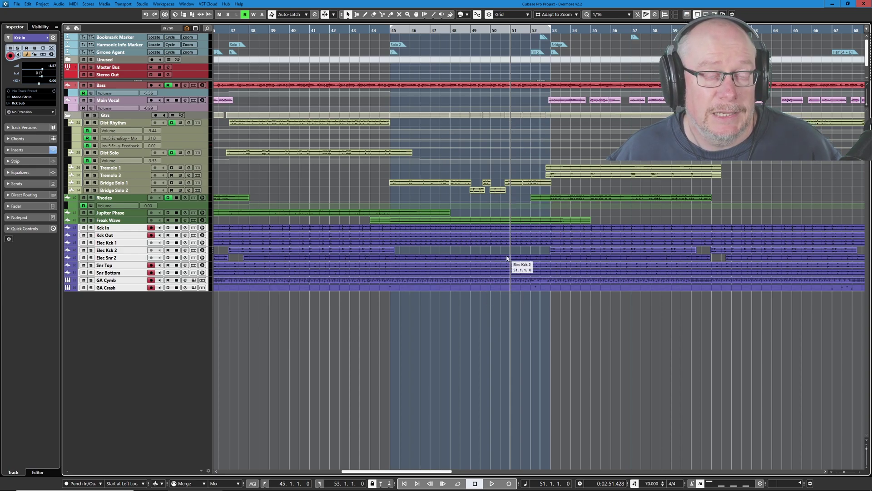
key(ctrl+alt+h)
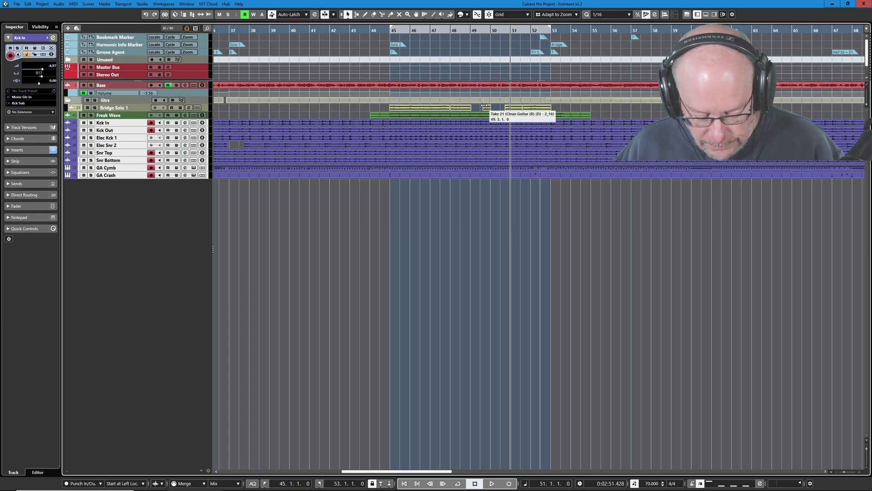
Undo the last visibility change, restoring Main Vocal, guitars, Rhodes and Jupiter Phase.
key(ctrl+1)
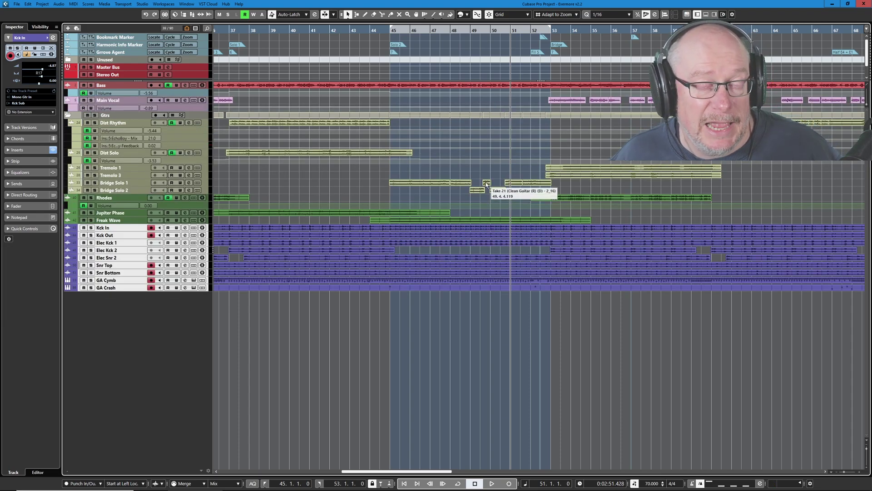